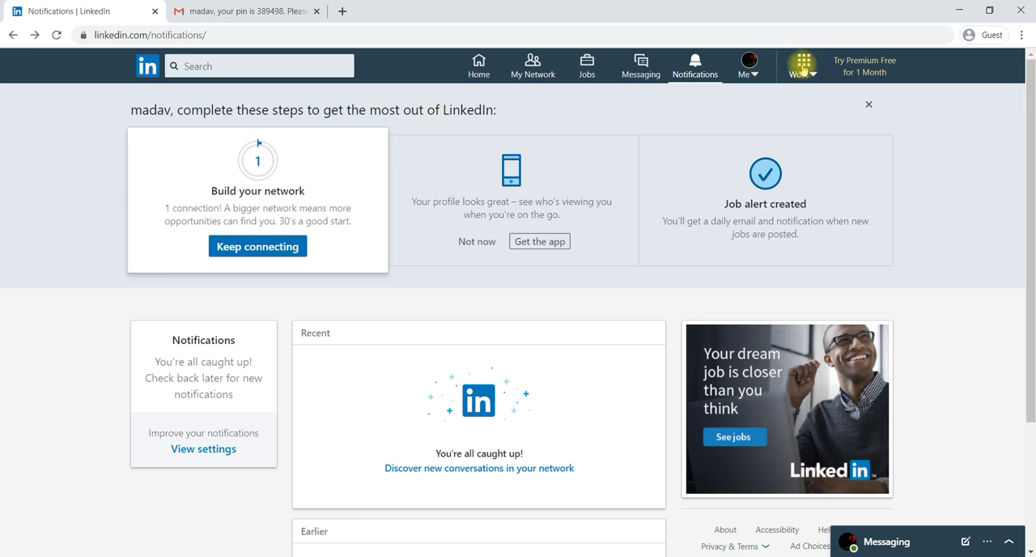
Start creating a new company page of the Small business type
click(804, 75)
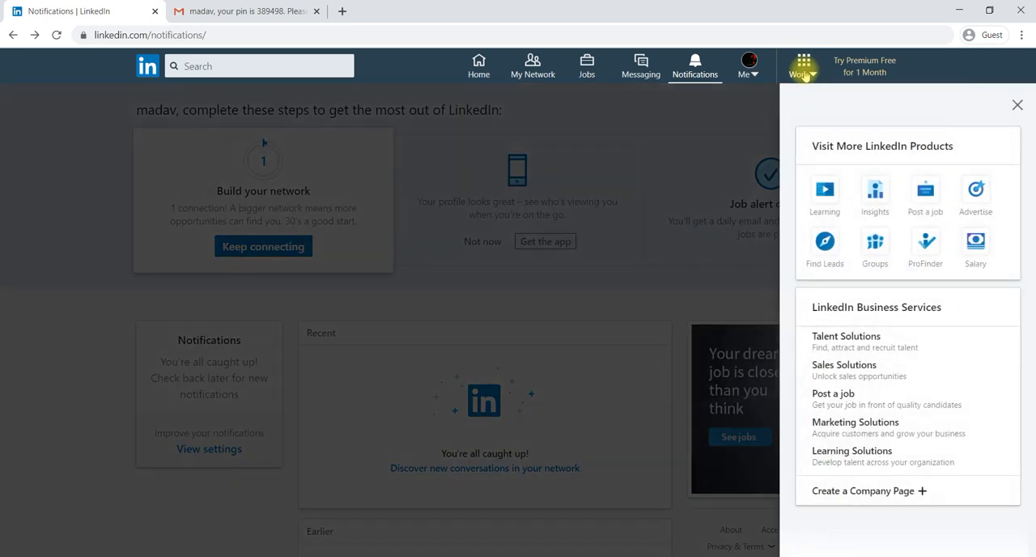
click(869, 492)
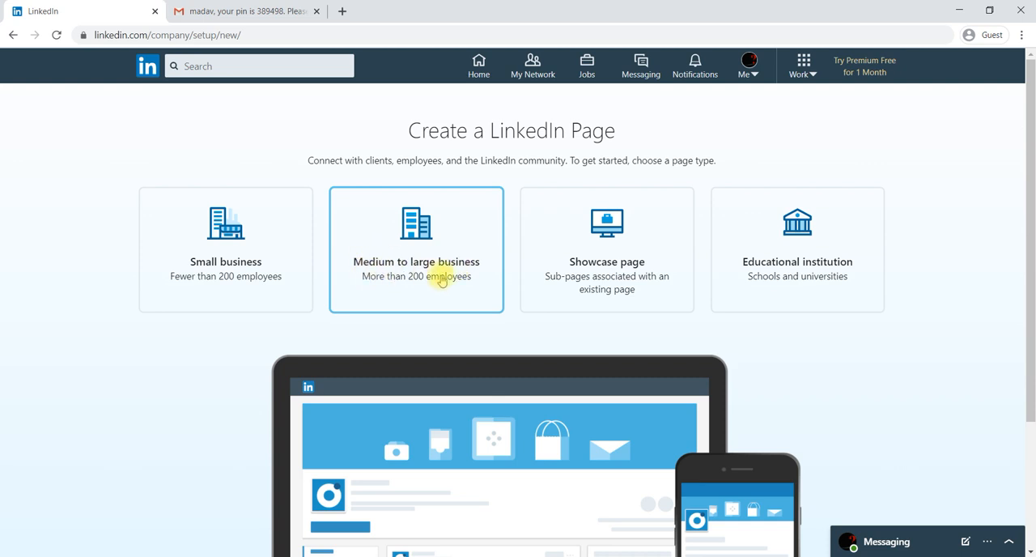
click(257, 267)
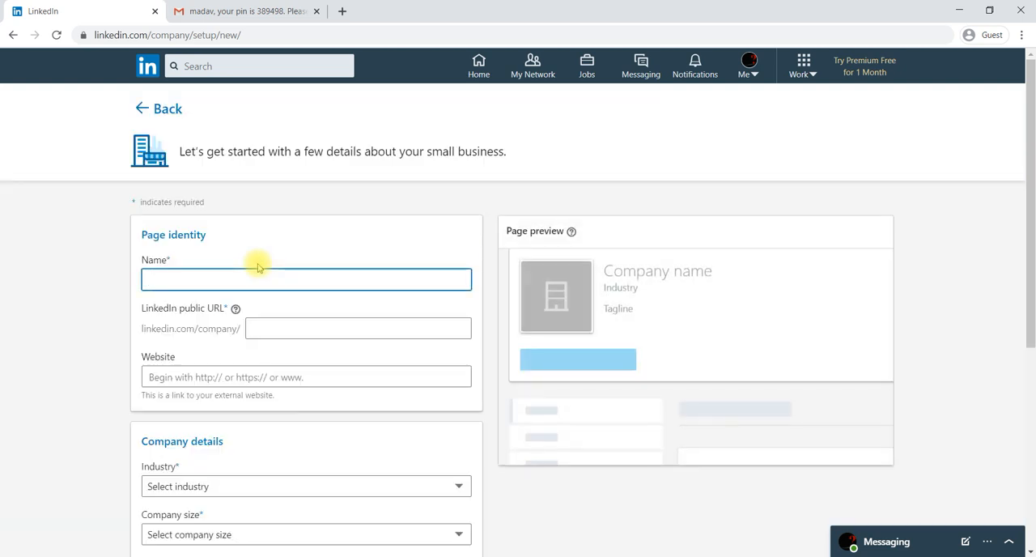
Name the company page "Beta Academy"
scroll(258, 267, down, 1)
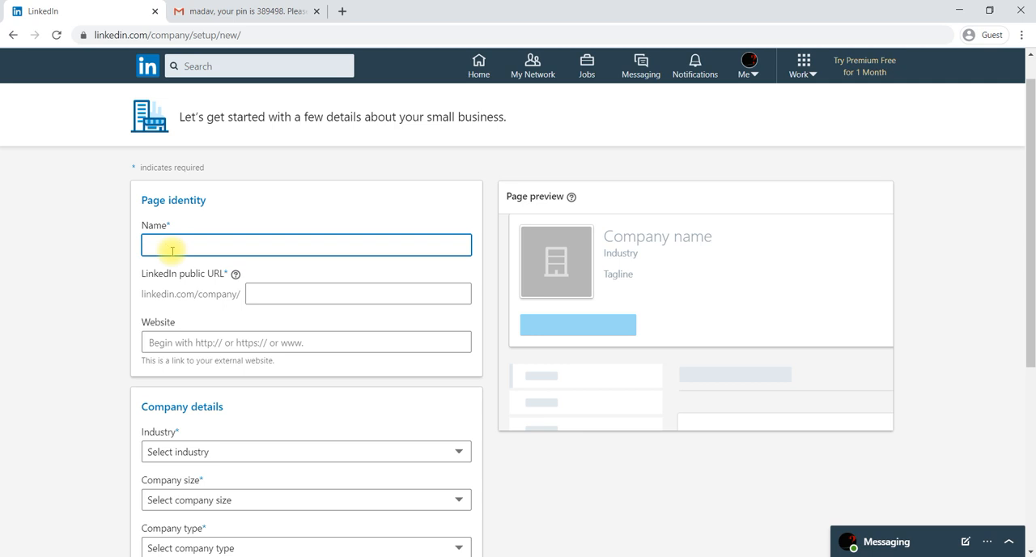
text(Be)
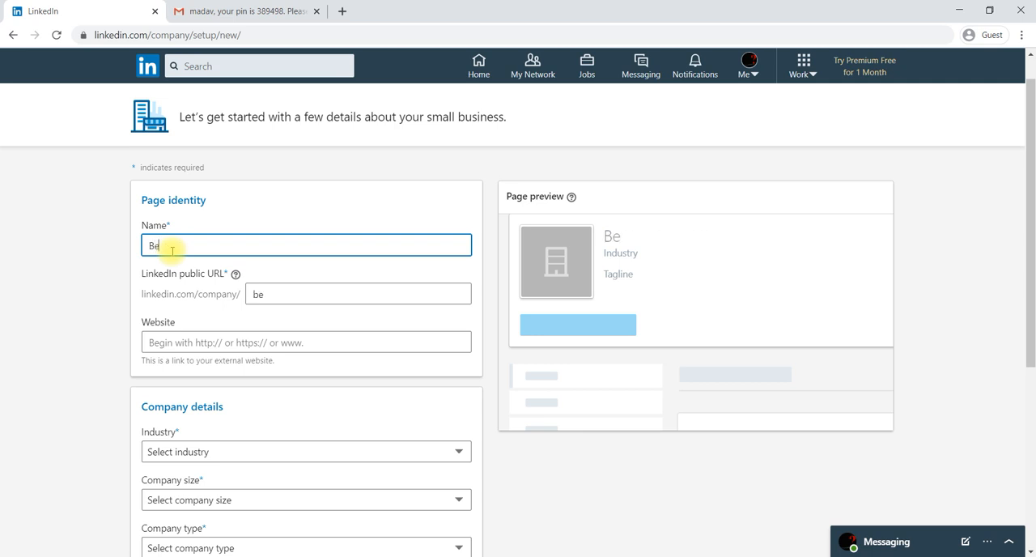
text(ta Academy)
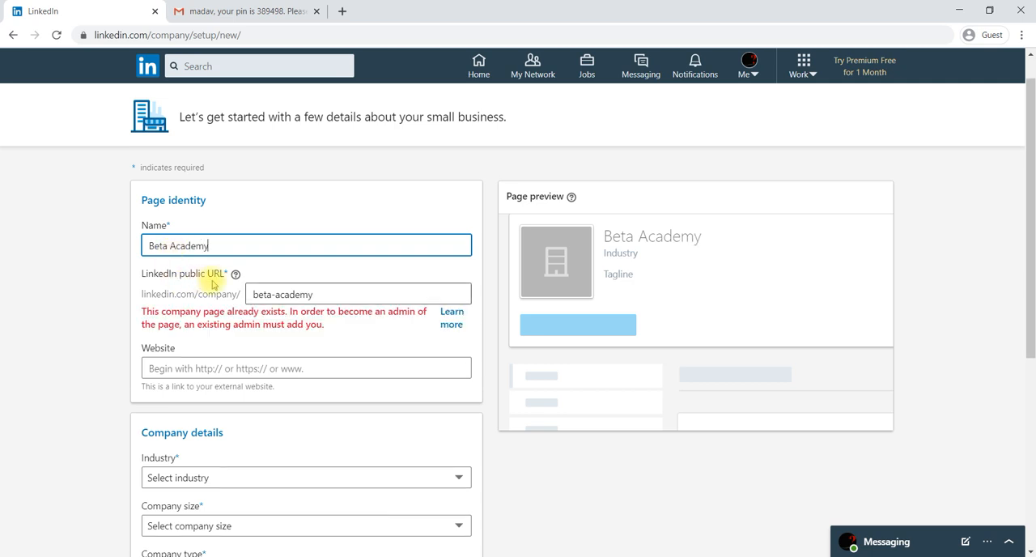
Change the page's LinkedIn public URL ending to "betaacademy365"
click(319, 296)
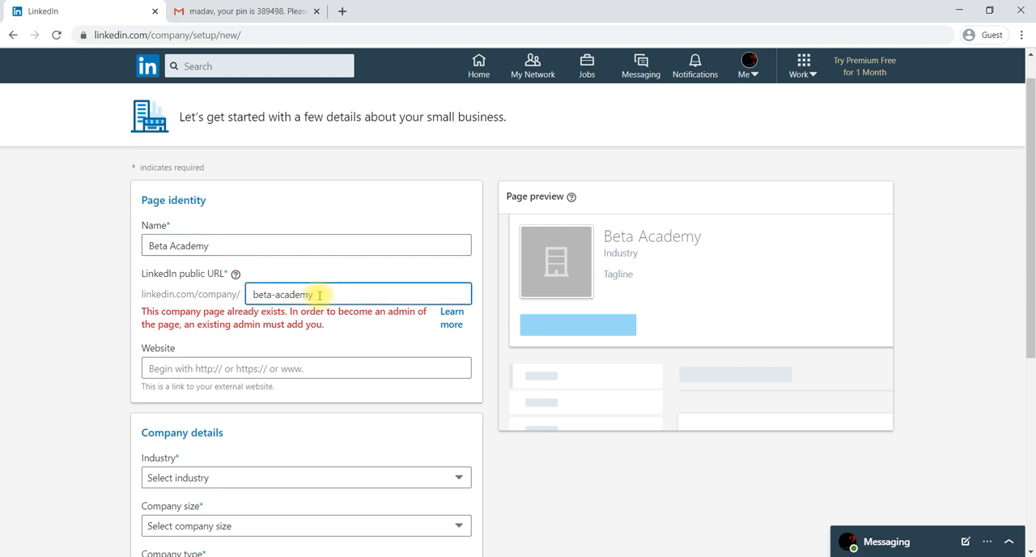
click(276, 295)
key(BackSpace)
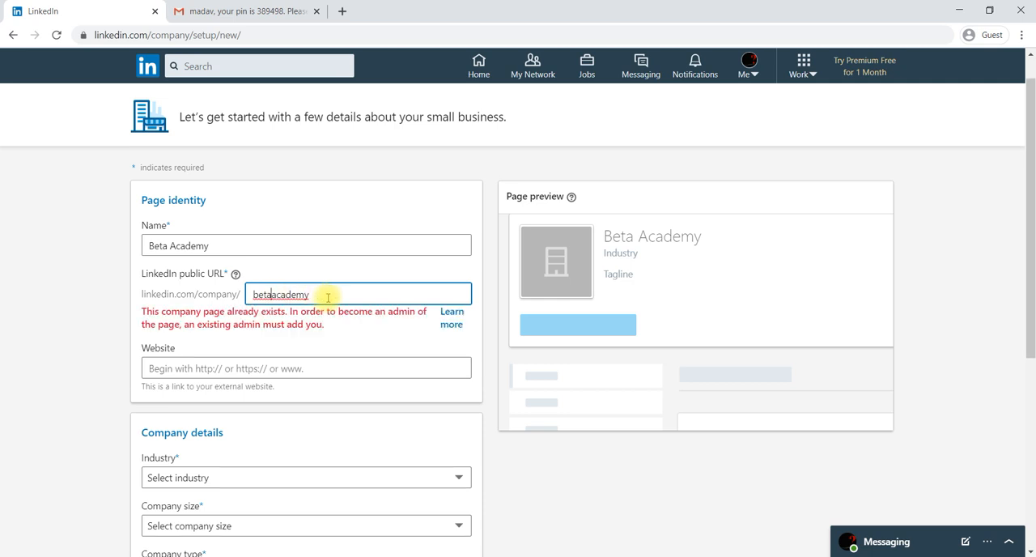
text(365)
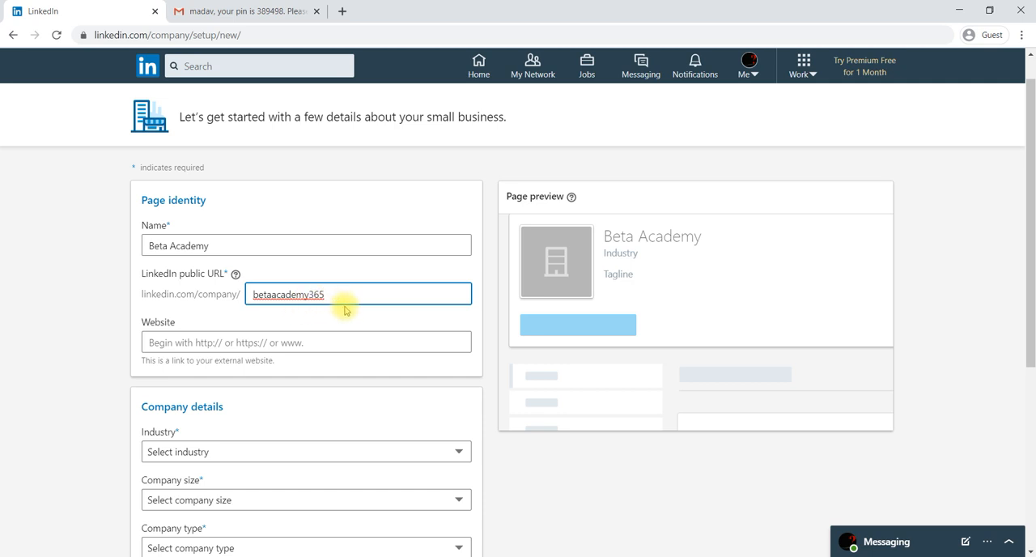
scroll(343, 308, down, 1)
click(277, 295)
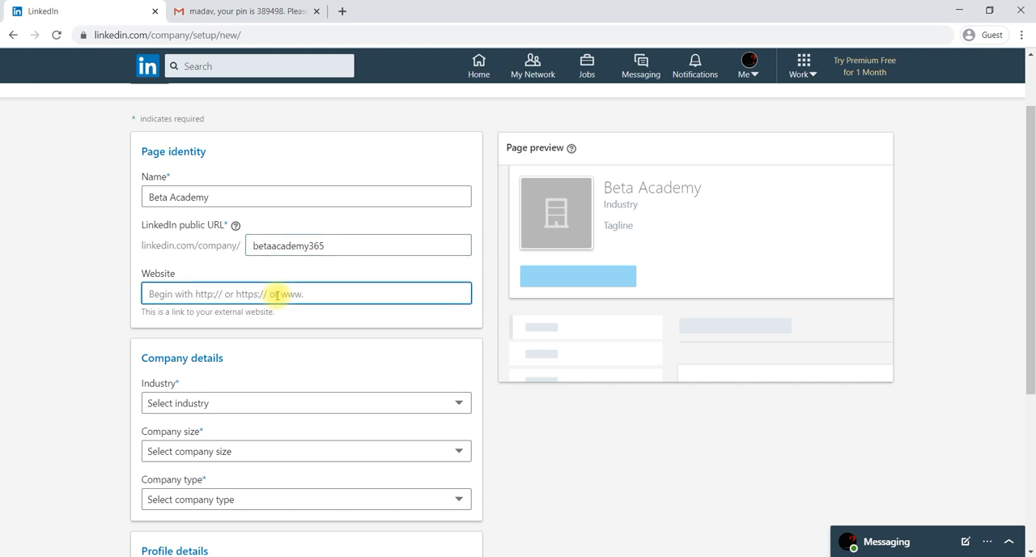
text(ww)
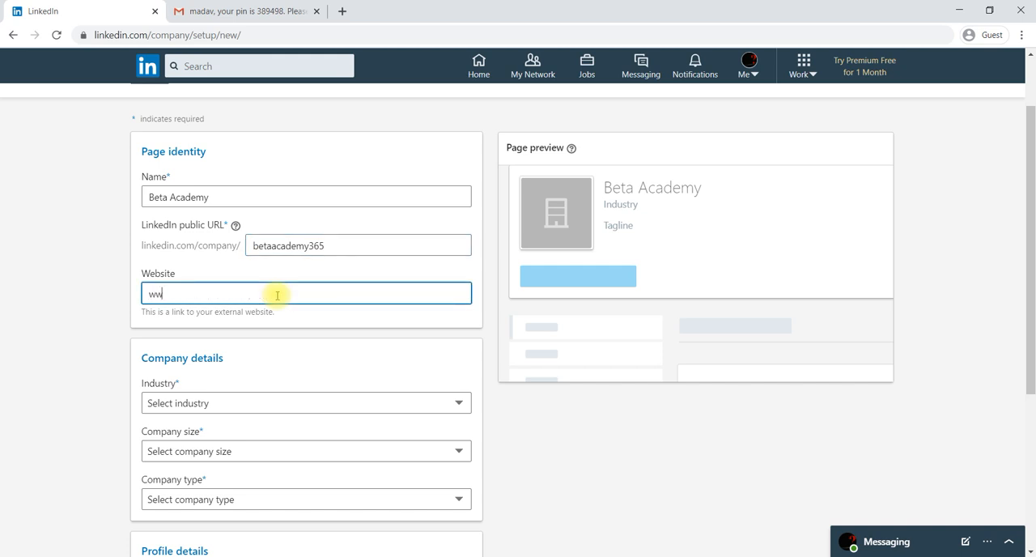
text(w.betaacademy.th)
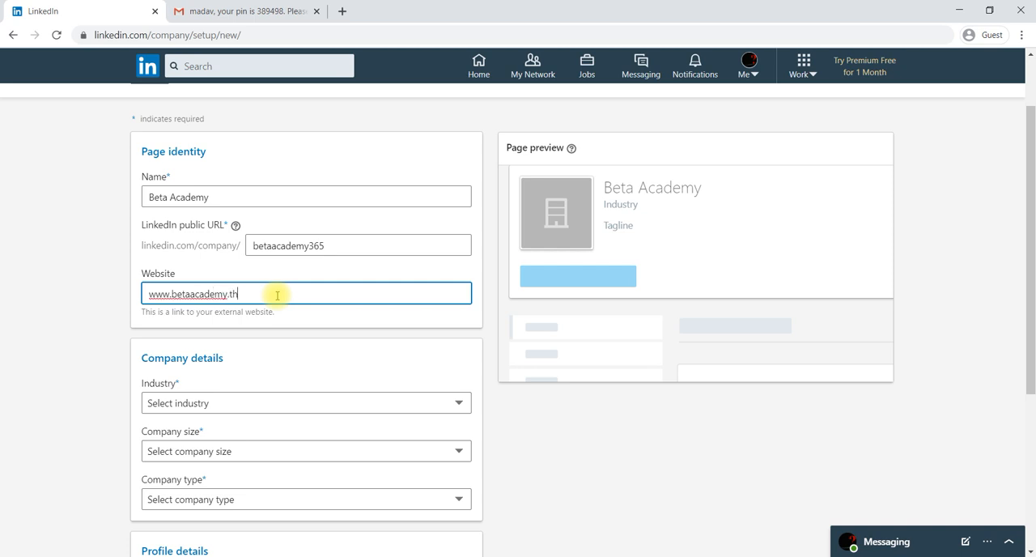
text(inkific.com)
Set the company's industry to E-learning
scroll(276, 294, down, 3)
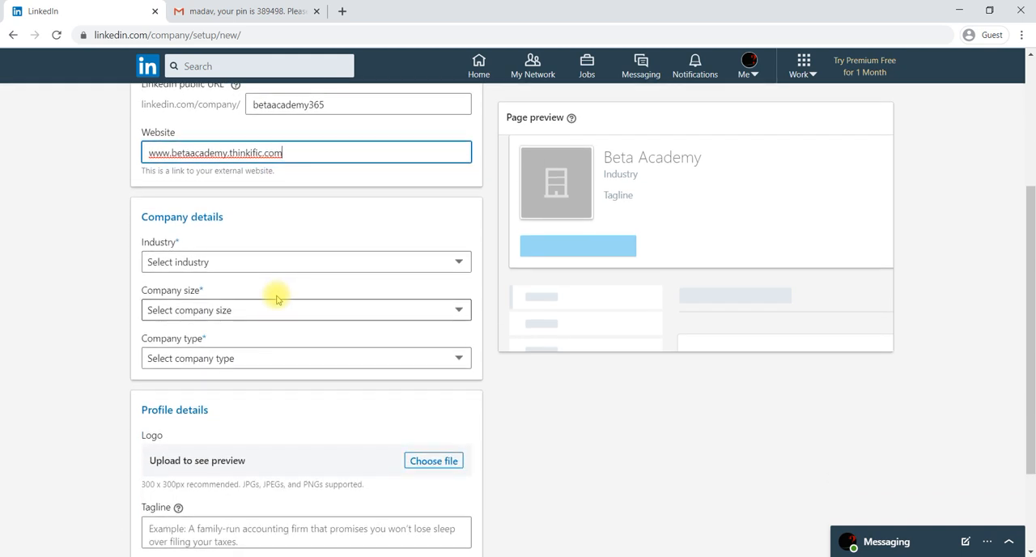
click(246, 268)
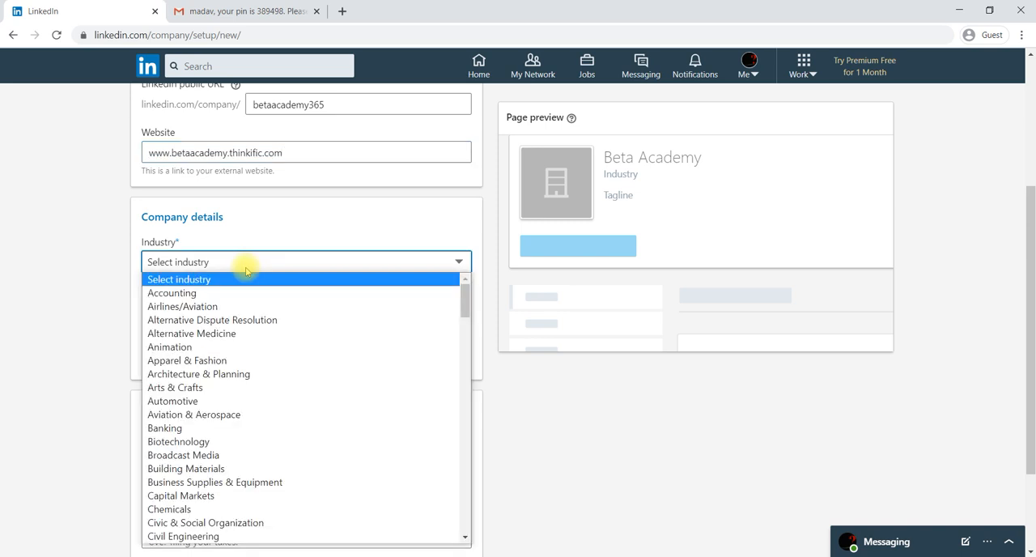
key(e)
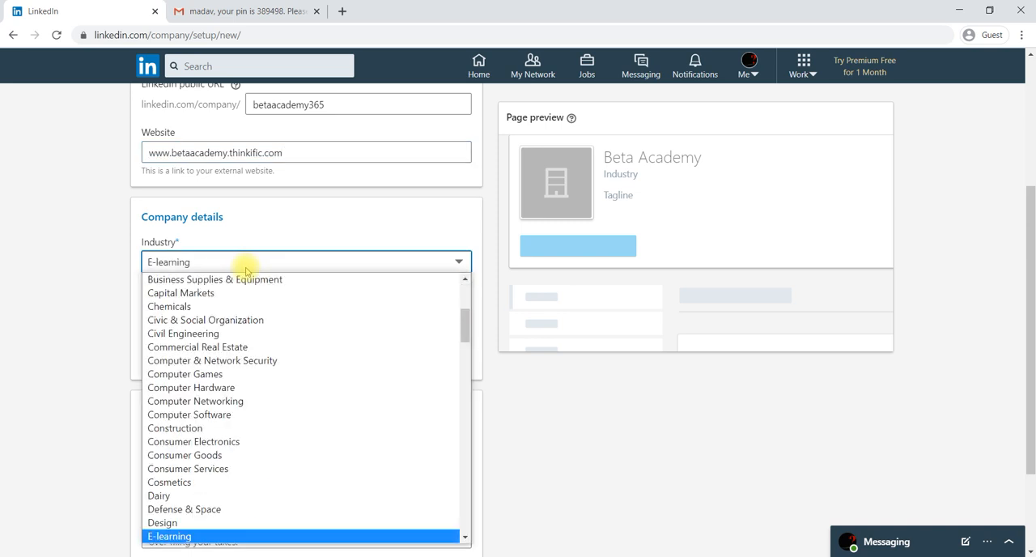
key(Return)
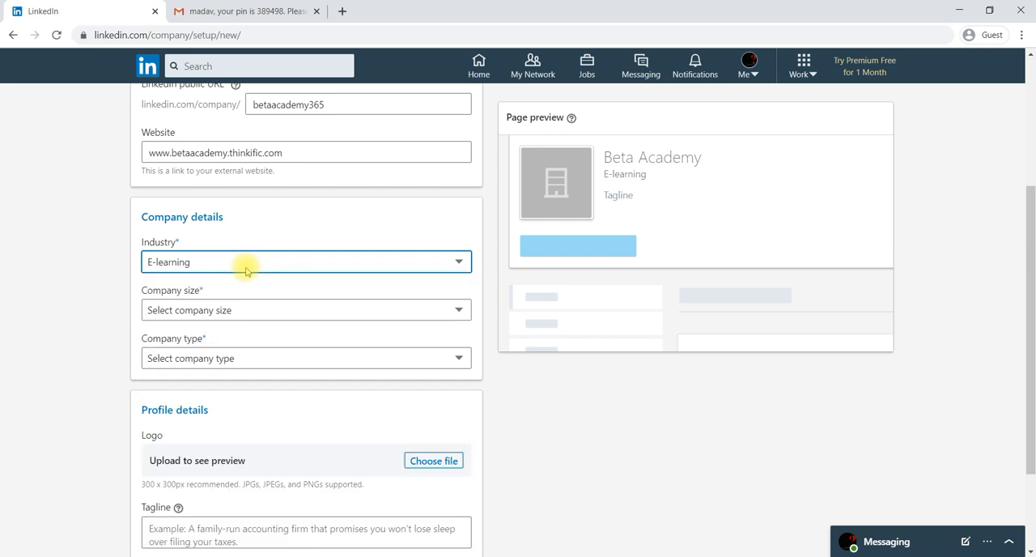
Set the company size to 2–10 employees and the company type to Sole proprietorship
click(232, 306)
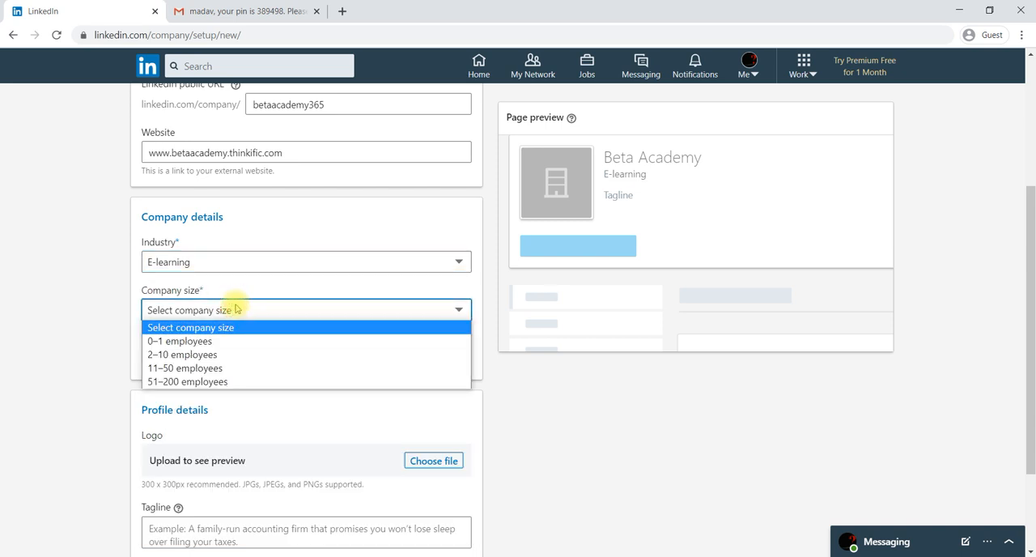
click(206, 354)
scroll(206, 356, down, 1)
click(255, 292)
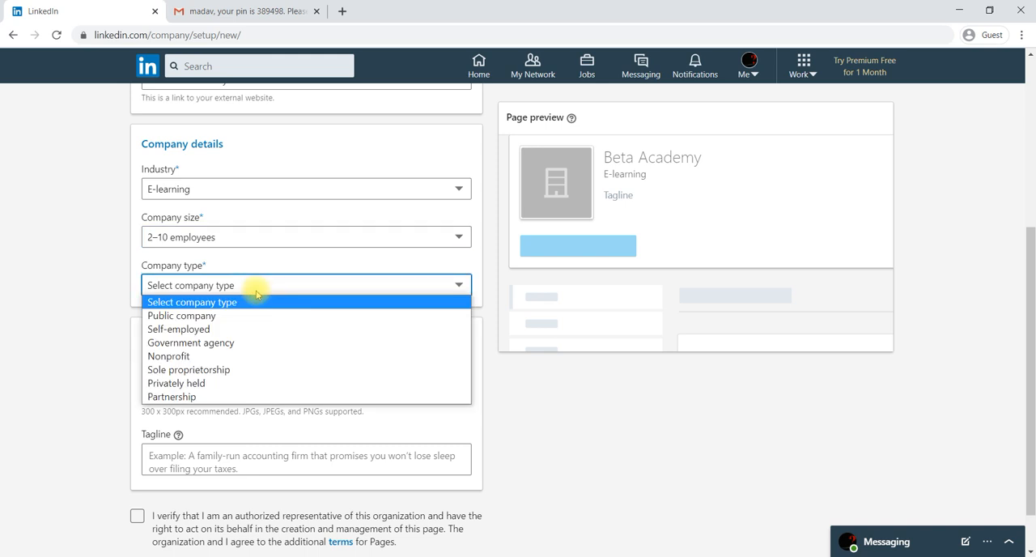
click(229, 370)
Upload the image Untitled_design-removebg-preview from the Desktop as the page's logo
scroll(230, 378, down, 1)
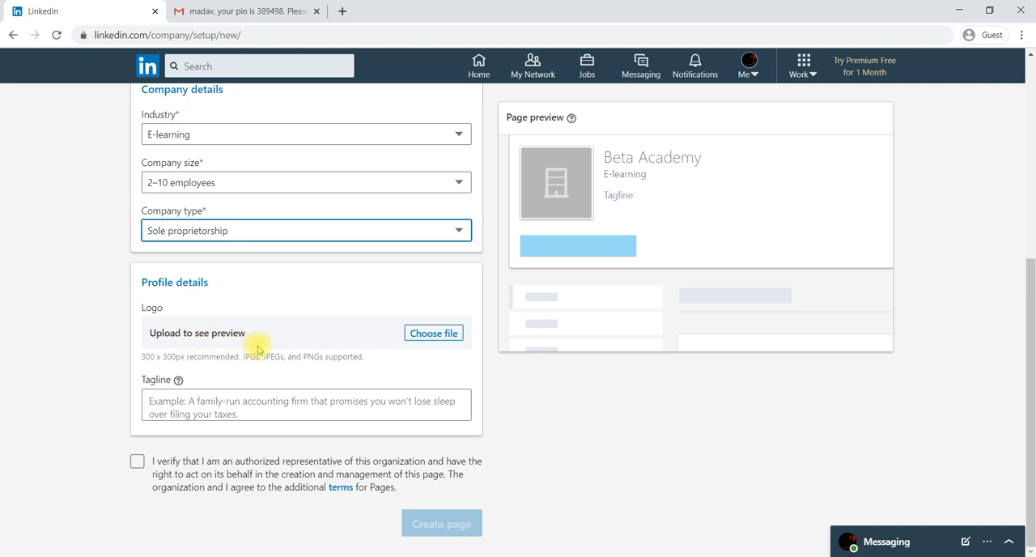
click(429, 336)
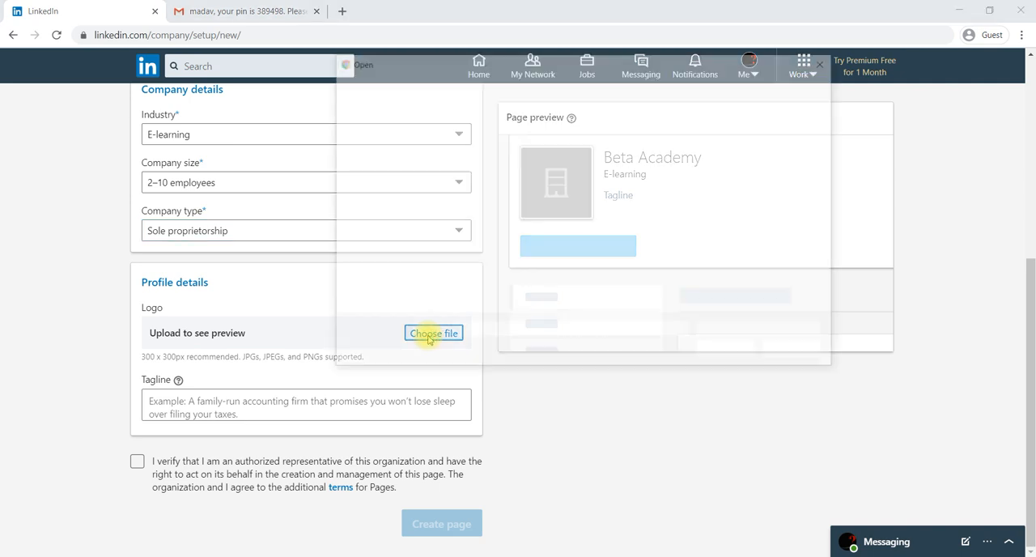
click(633, 199)
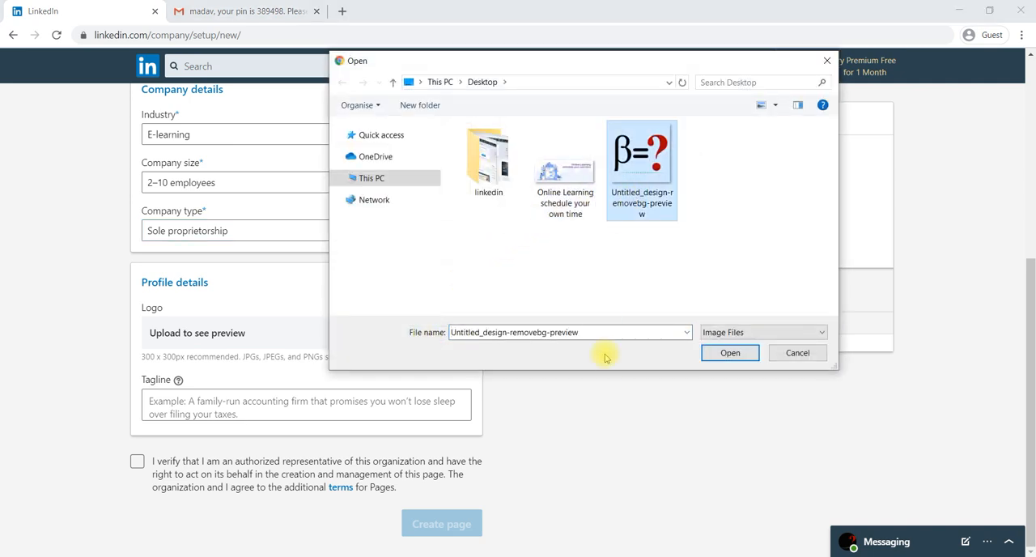
click(717, 356)
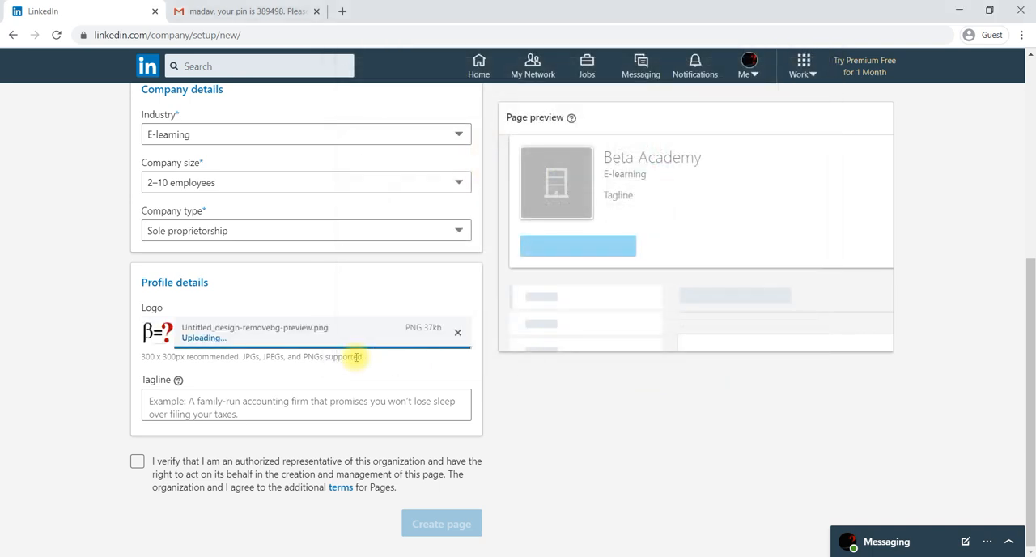
Enter "learning for all" as the page's tagline
click(263, 401)
click(199, 407)
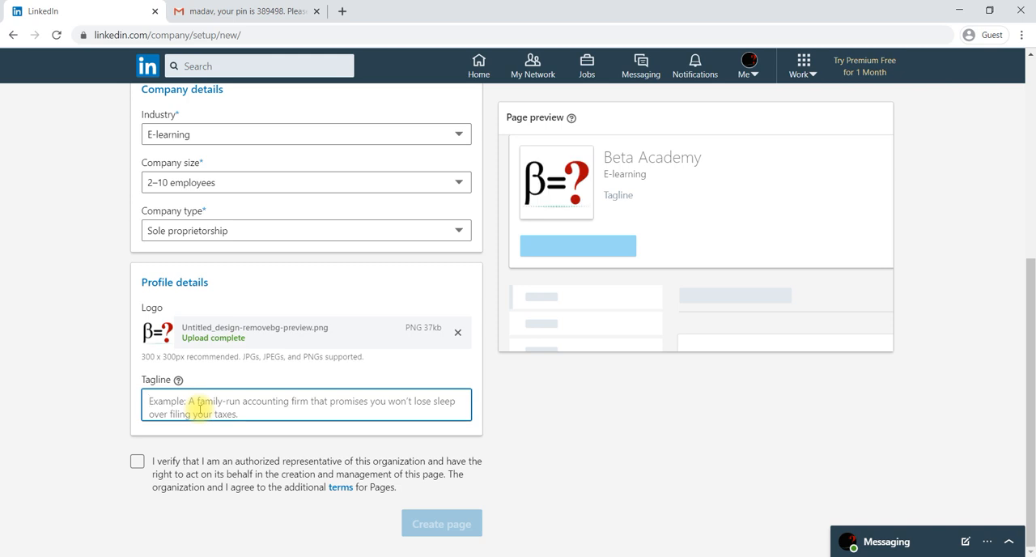
text(learning)
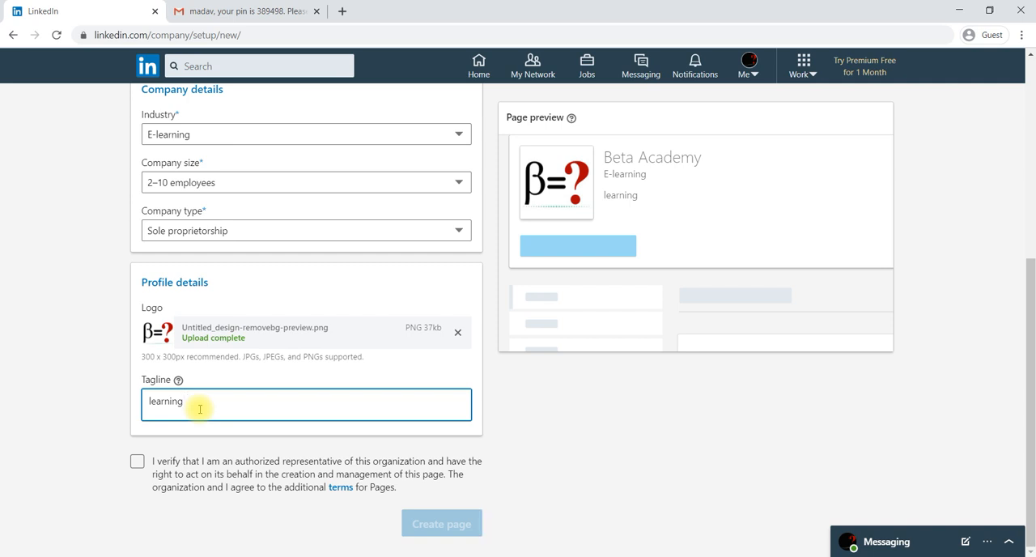
text( for all)
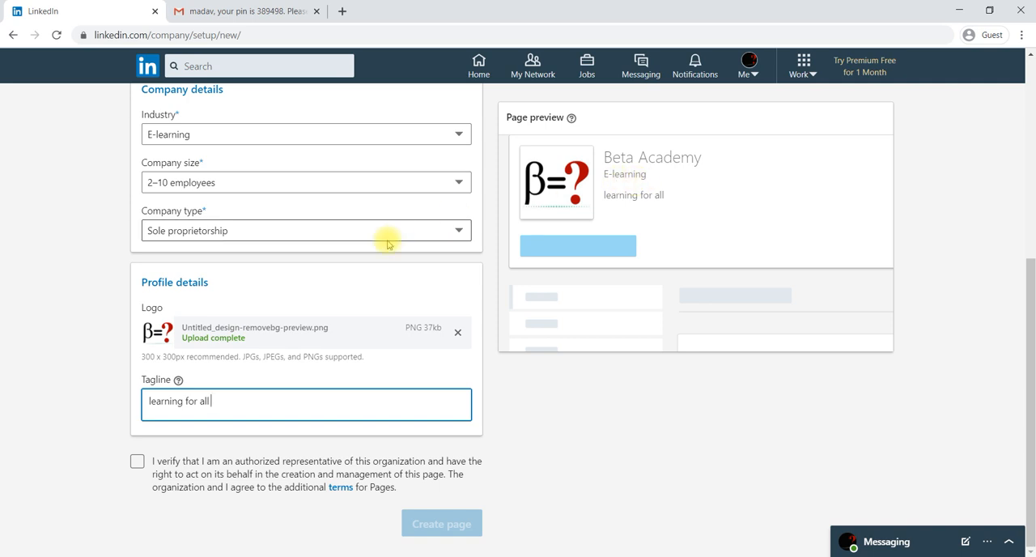
Confirm being an authorized representative of the organization and try to create the company page
scroll(388, 241, up, 1)
scroll(388, 242, up, 2)
scroll(388, 243, down, 3)
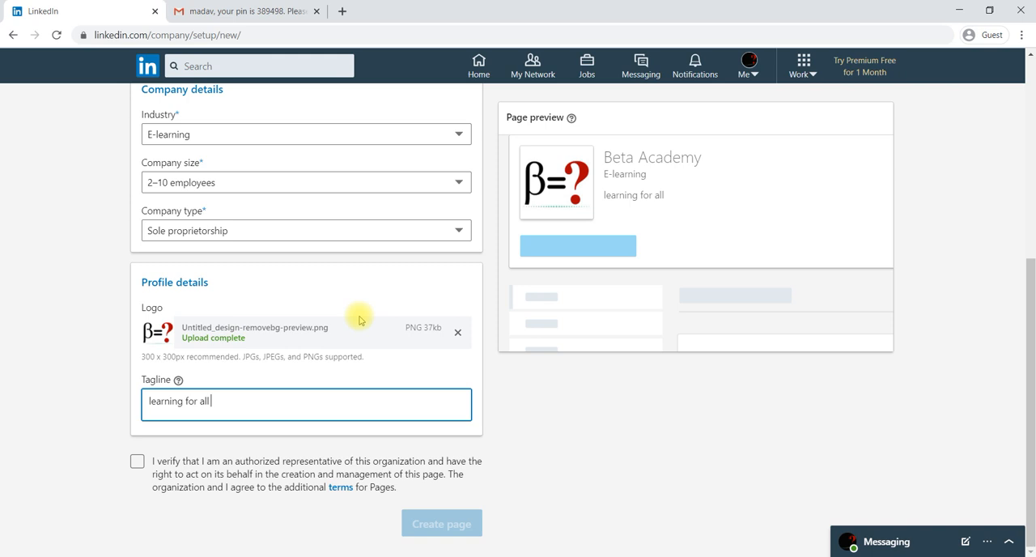
click(137, 463)
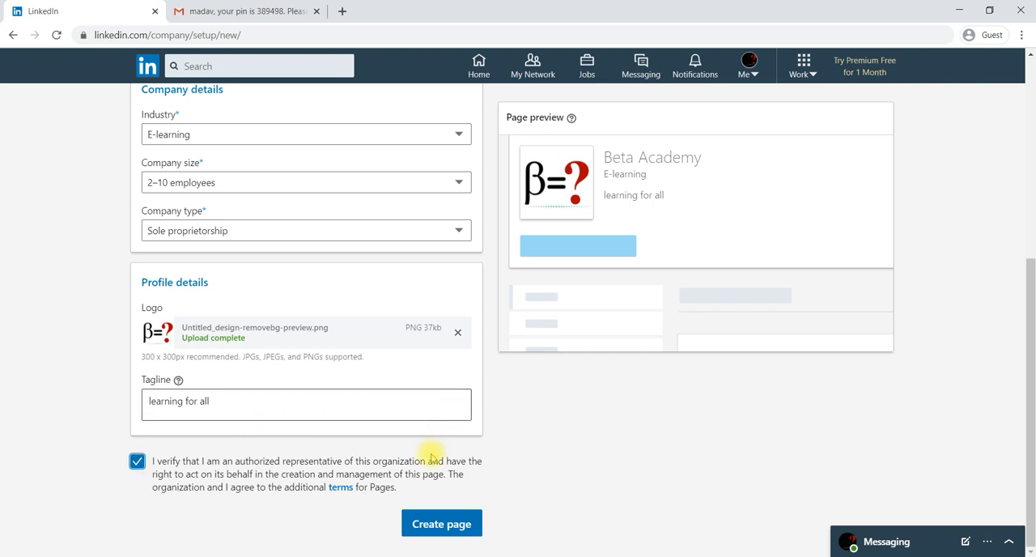
click(435, 528)
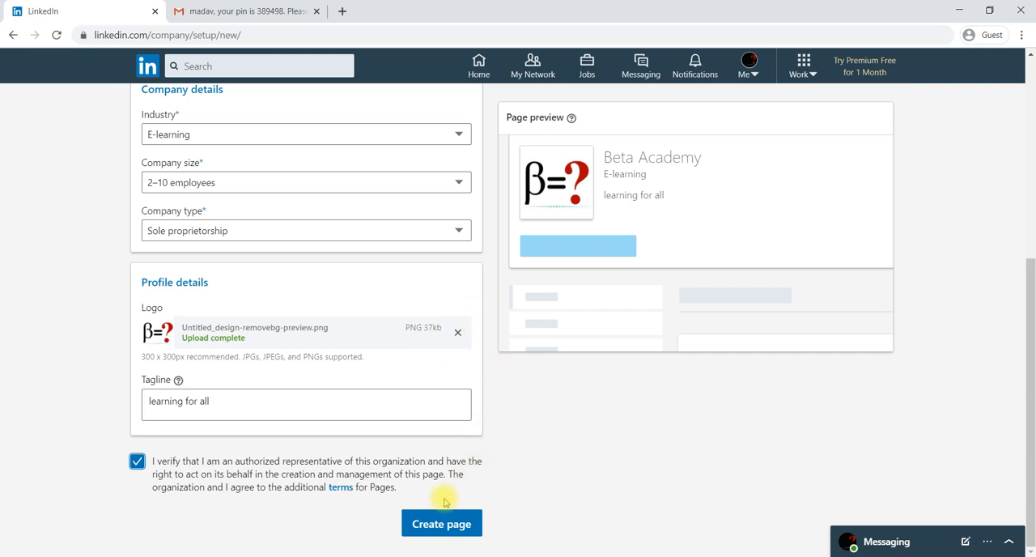
click(450, 525)
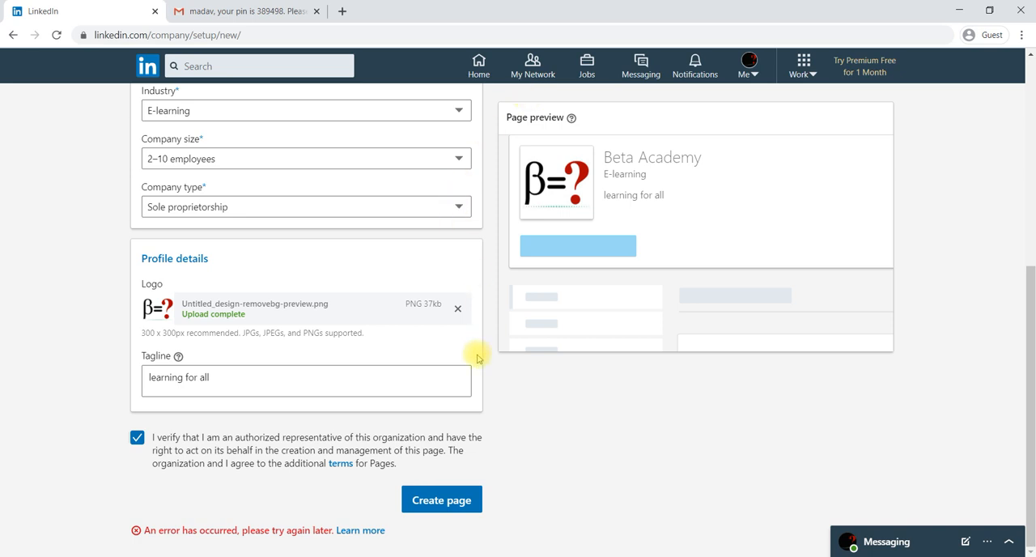
click(452, 506)
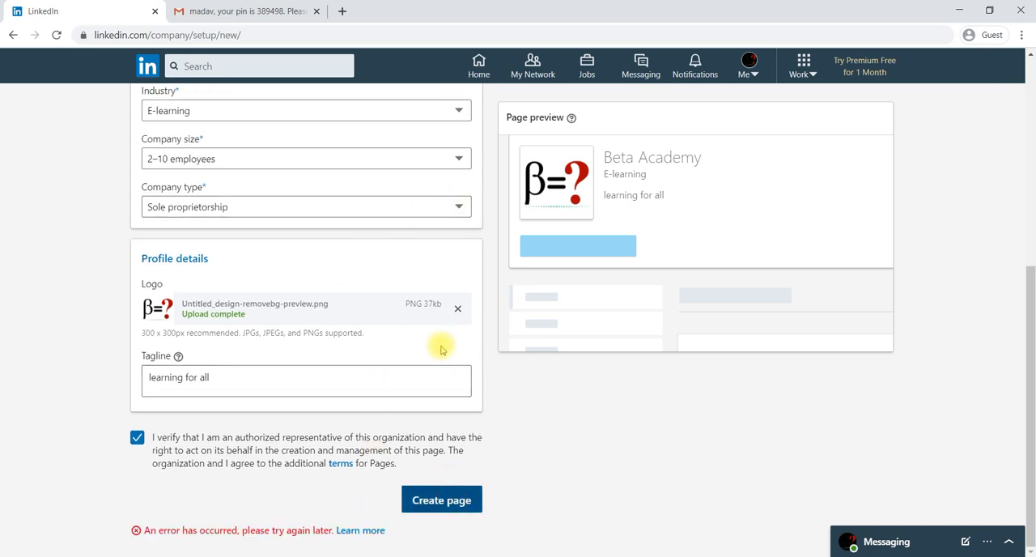
scroll(466, 273, up, 5)
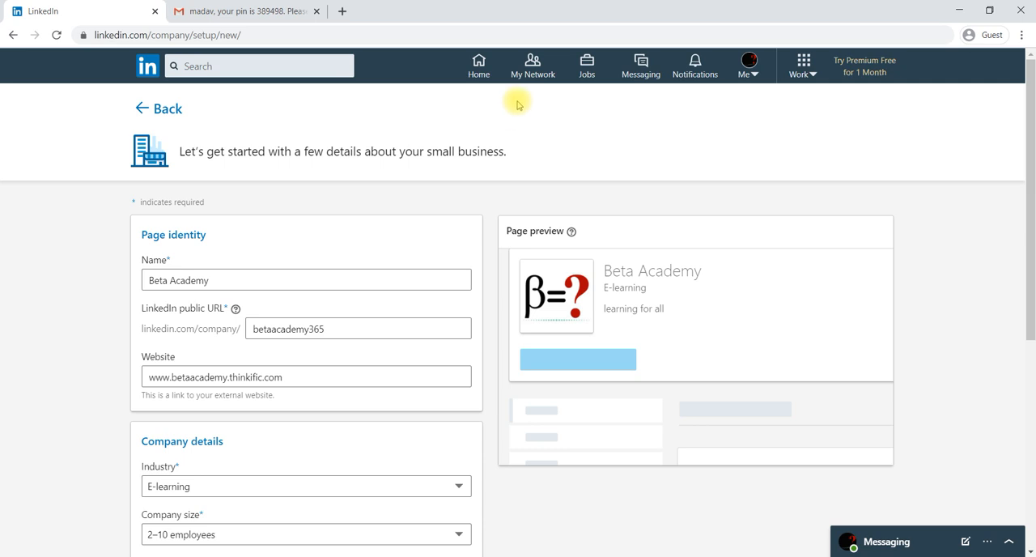
scroll(481, 230, down, 5)
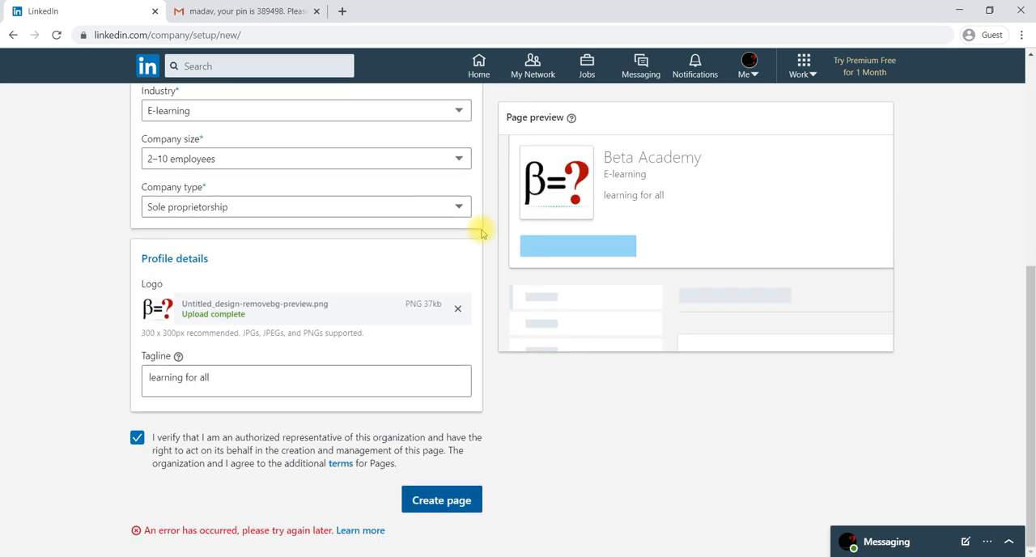